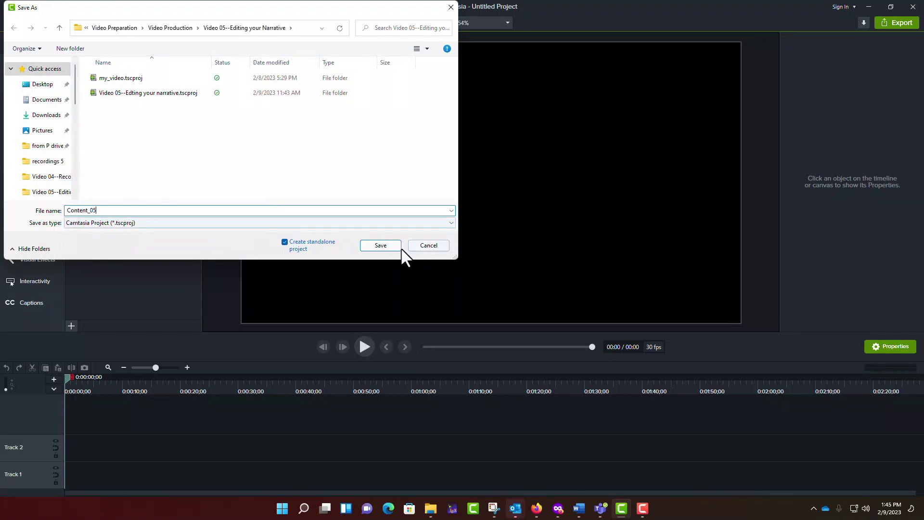
# Step: Save the project as a standalone Camtasia project named Content_05 in the Video 05--Editing your Narrative folder
pyautogui.click(388, 248)
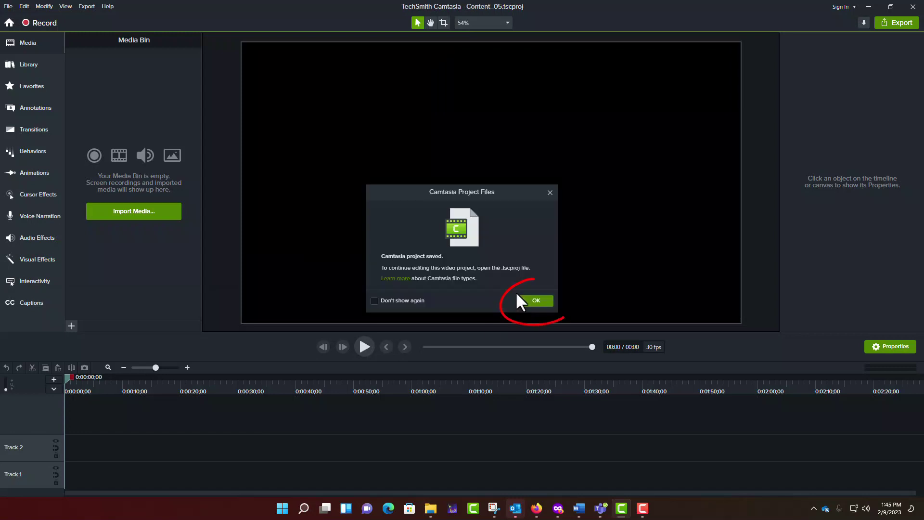
pyautogui.click(532, 301)
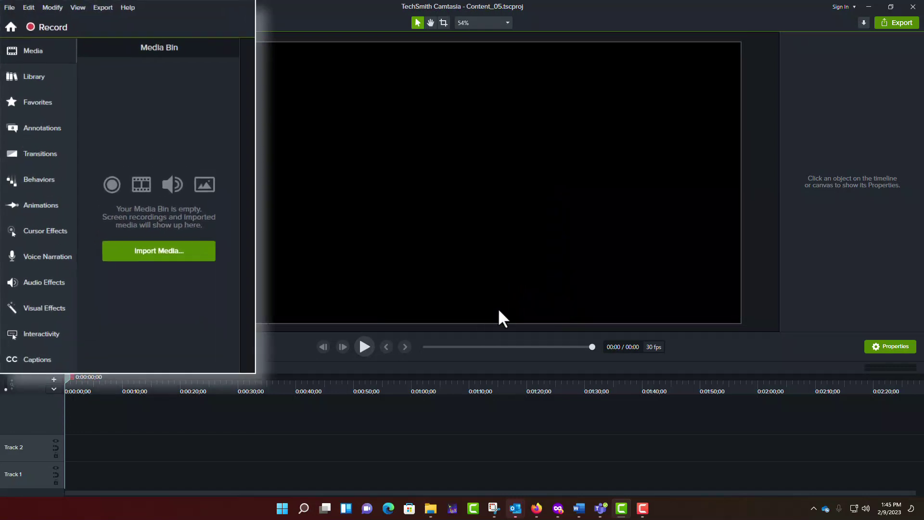
# Step: Import the WAV file "Narrative 05--Importing Your Narrative Recording" into the project's media
pyautogui.click(12, 10)
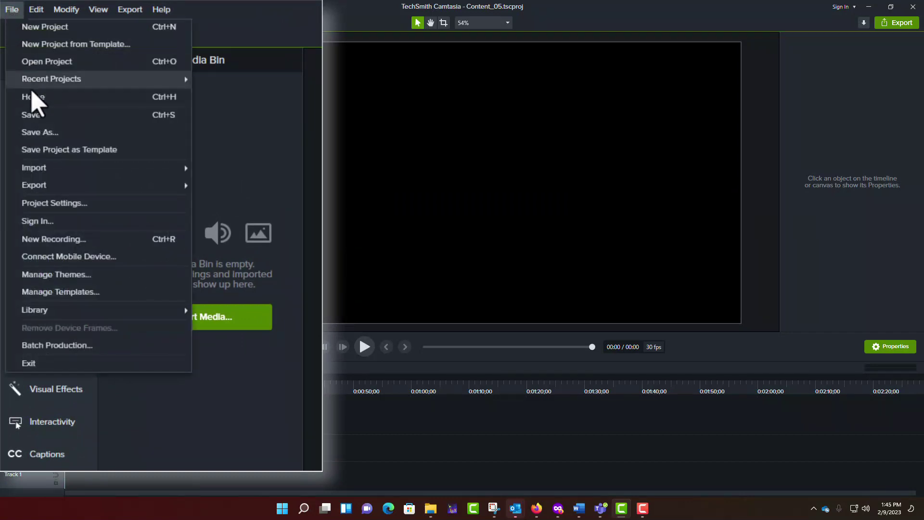
pyautogui.moveTo(36, 167)
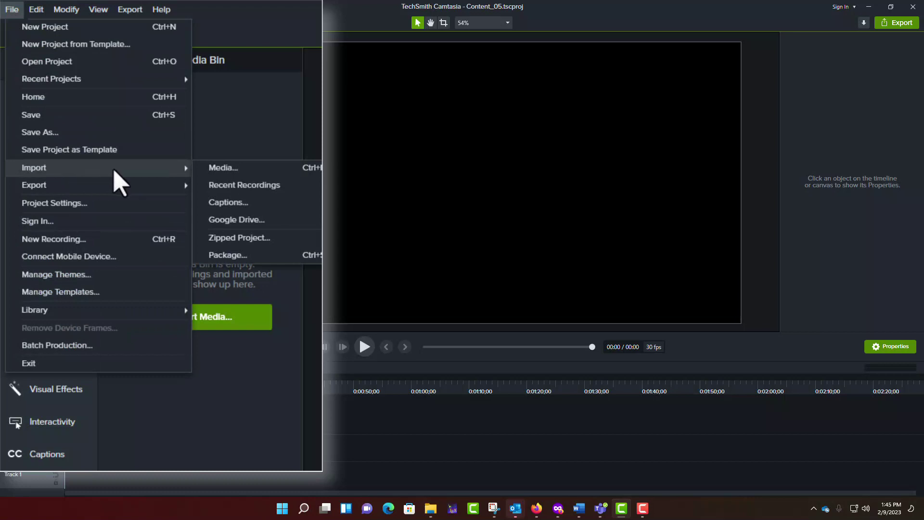
pyautogui.click(230, 169)
pyautogui.click(148, 125)
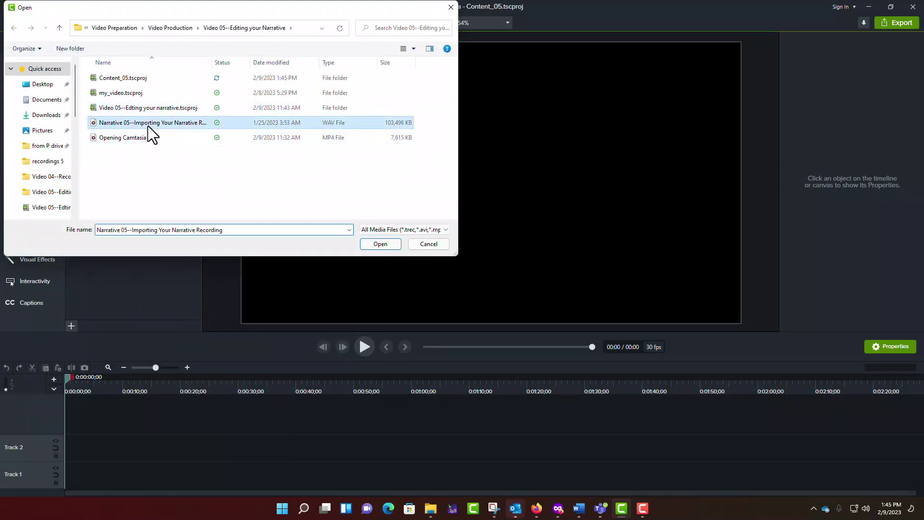
pyautogui.click(374, 245)
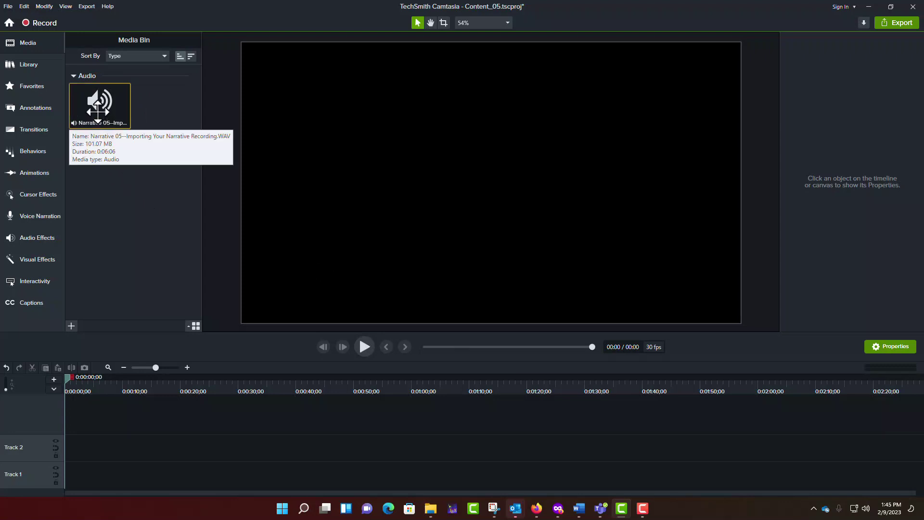
# Step: Place the imported narrative audio on Track 1, starting at 0:00:00;00
pyautogui.moveTo(101, 109); pyautogui.dragTo(52, 481)
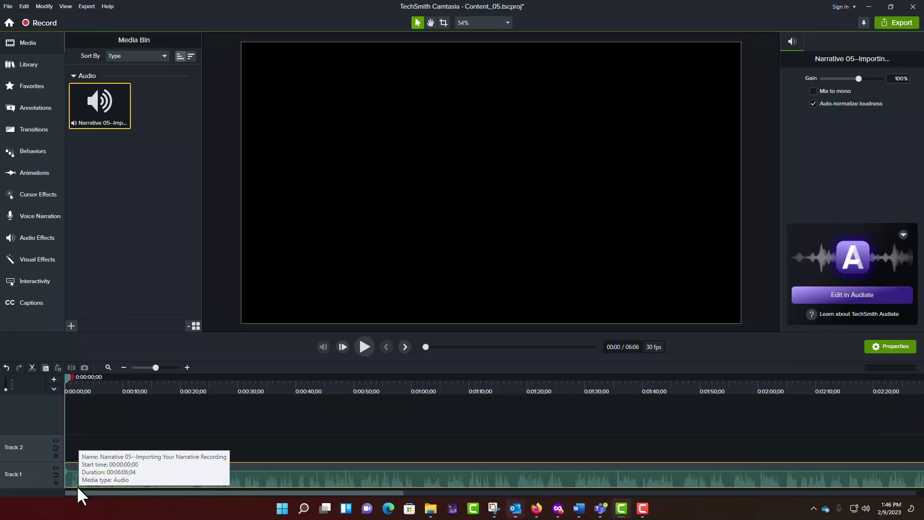
pyautogui.moveTo(76, 485)
pyautogui.mouseDown()
pyautogui.moveTo(221, 478)
pyautogui.moveTo(80, 481)
pyautogui.mouseUp()
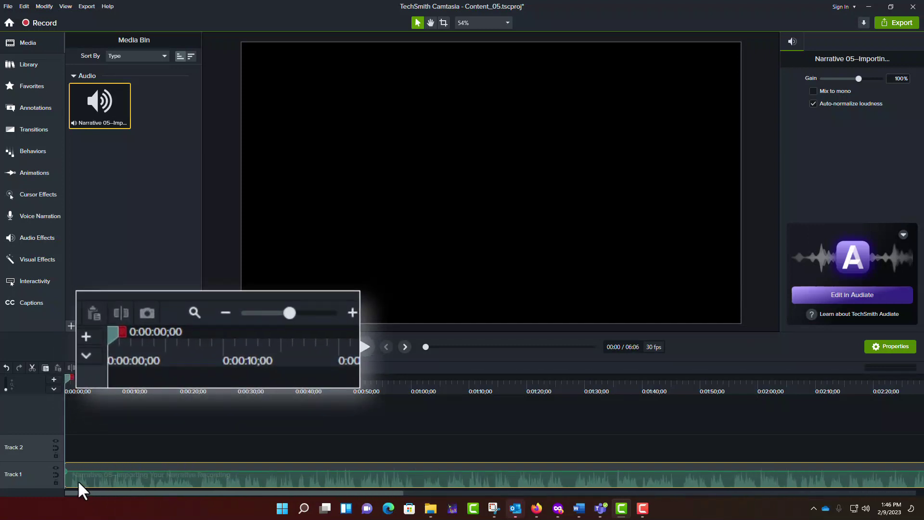
pyautogui.moveTo(66, 376)
pyautogui.mouseDown()
pyautogui.moveTo(153, 392)
pyautogui.moveTo(63, 380)
pyautogui.mouseUp()
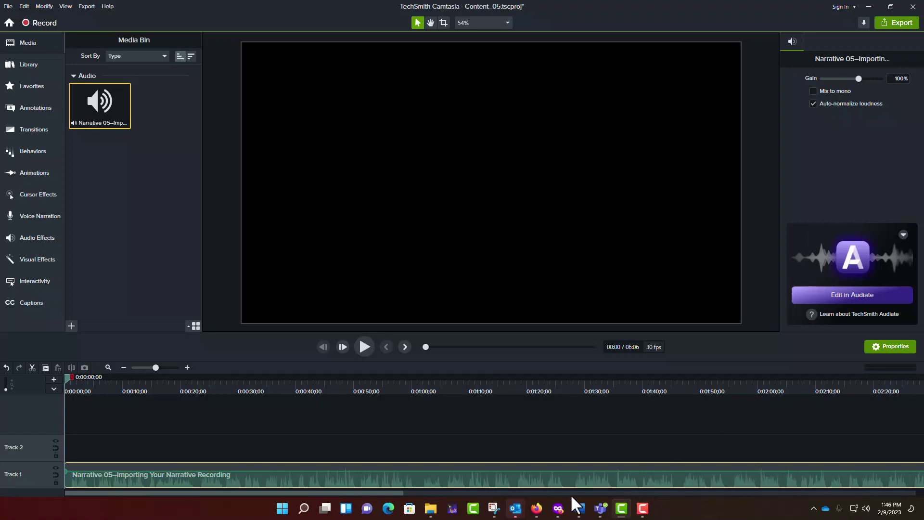
# Step: Cut the section from about 0:00:39;18 to 0:00:45;00 out of the narration on Track 1
pyautogui.moveTo(66, 380); pyautogui.dragTo(201, 393)
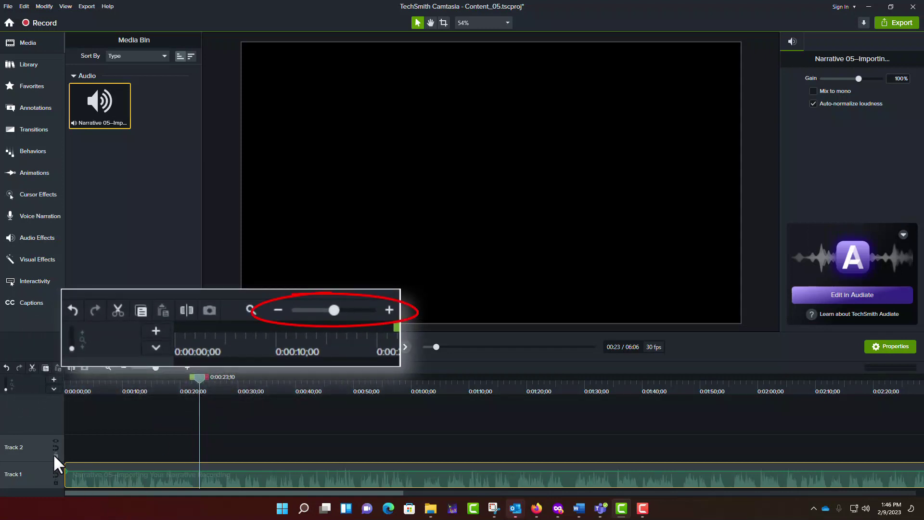
pyautogui.moveTo(153, 366); pyautogui.dragTo(161, 371)
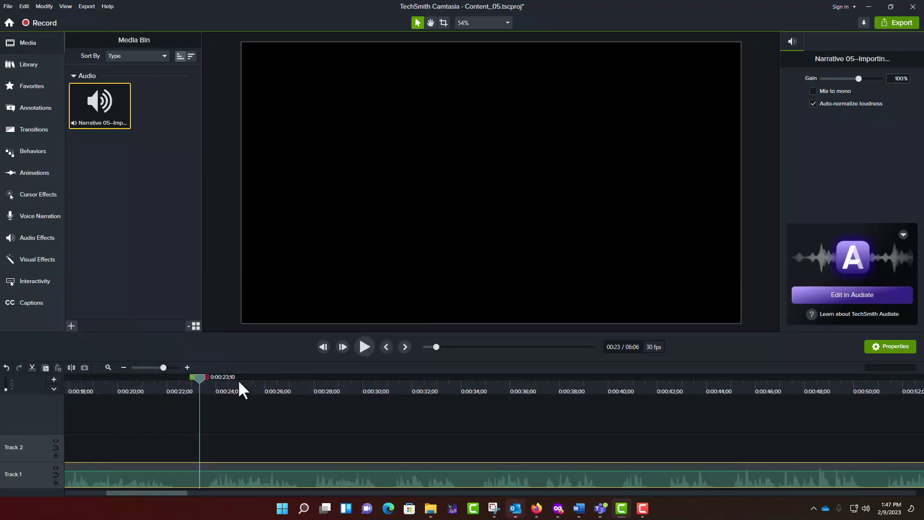
pyautogui.click(599, 412)
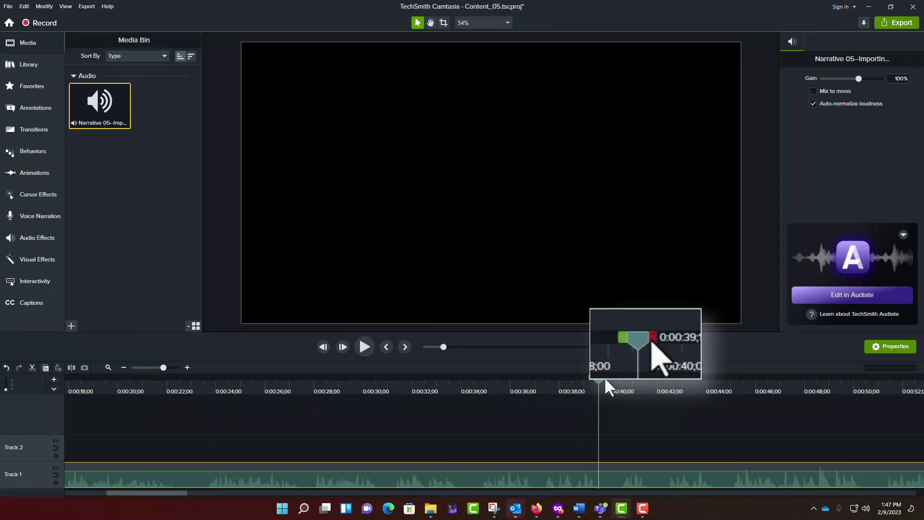
pyautogui.moveTo(605, 376); pyautogui.dragTo(736, 389)
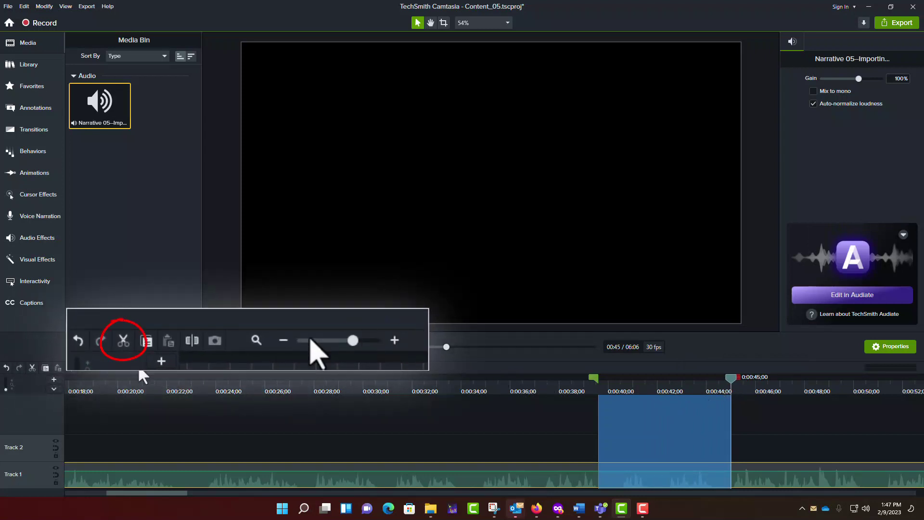
pyautogui.click(30, 368)
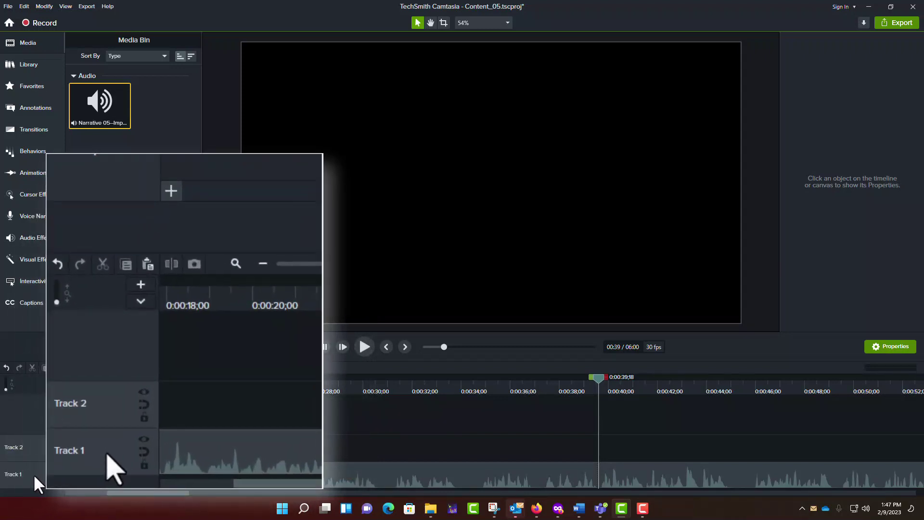
pyautogui.rightClick(32, 473)
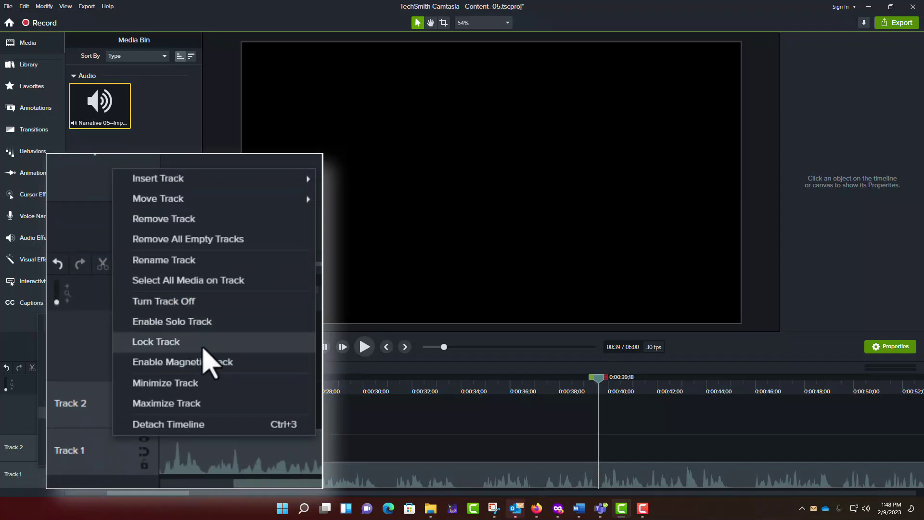
pyautogui.click(126, 280)
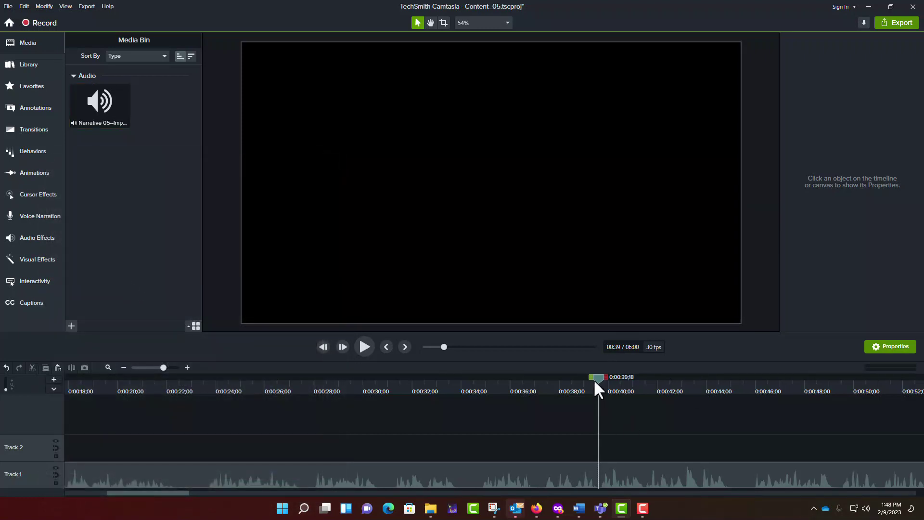
# Step: Split the narration clip on Track 1 at 0:00:34;10 and select the pieces on either side in turn
pyautogui.moveTo(597, 381); pyautogui.dragTo(469, 394)
pyautogui.click(475, 476)
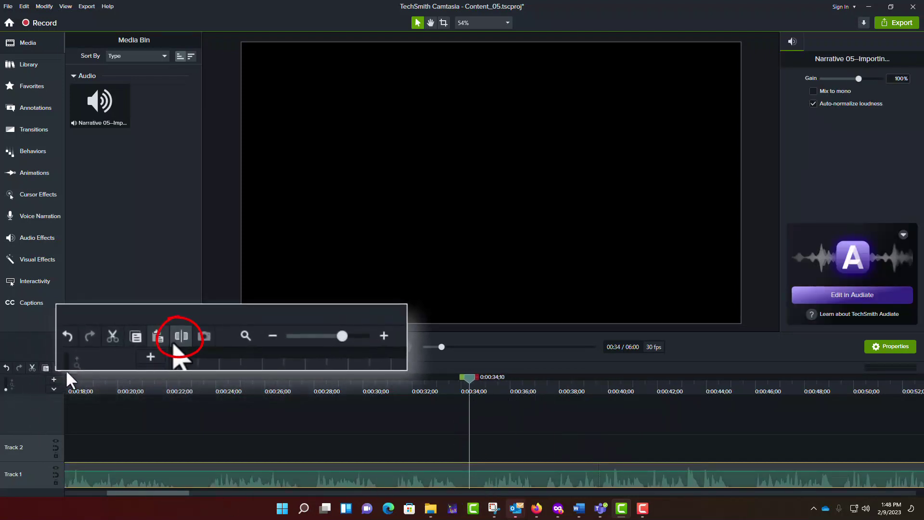
pyautogui.click(69, 368)
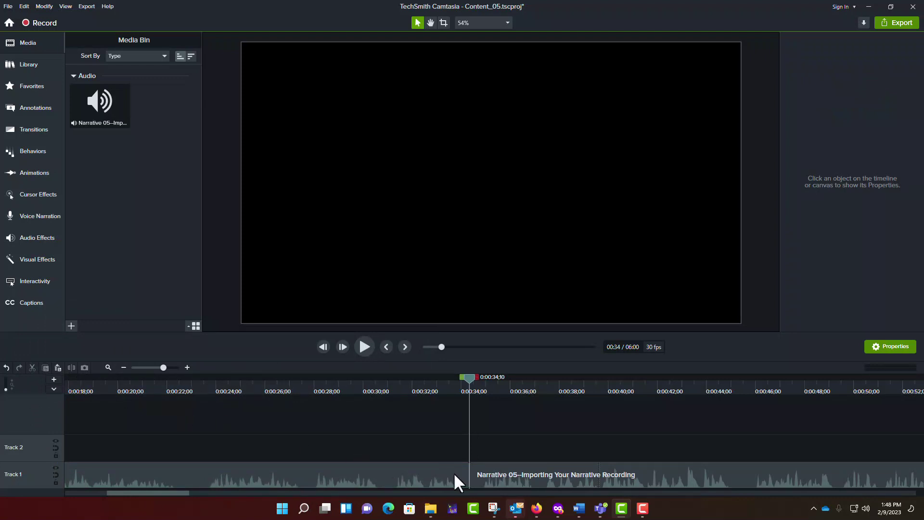
pyautogui.click(497, 478)
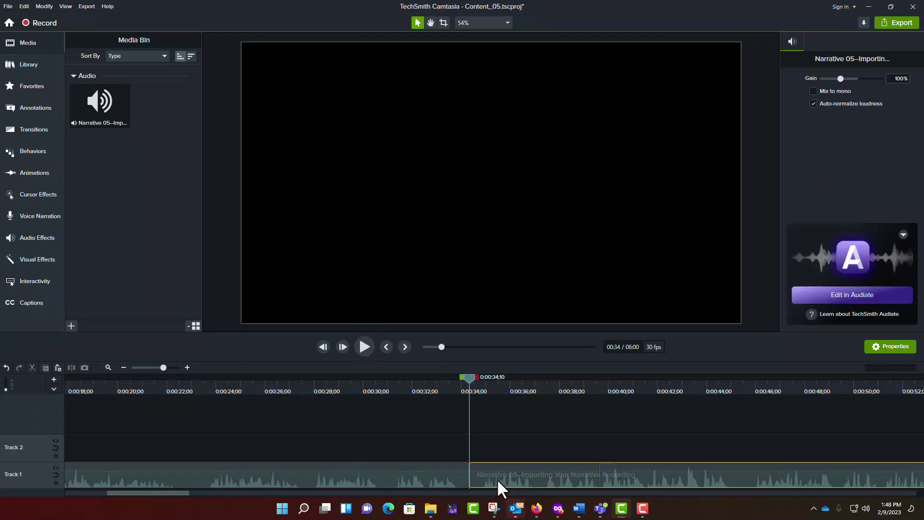
pyautogui.click(420, 477)
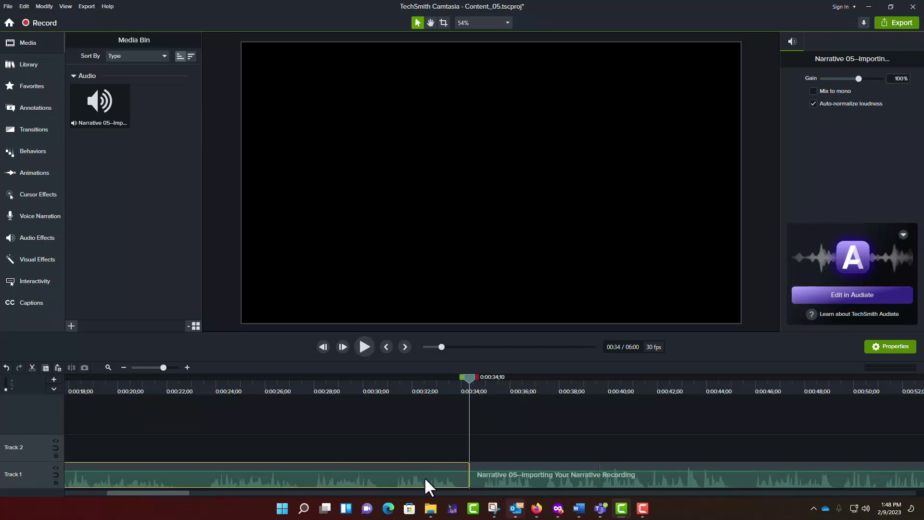
# Step: Split the narration after the first split again at 0:00:41;14 and delete the segment between the two splits, leaving a gap
pyautogui.click(494, 478)
pyautogui.moveTo(494, 476)
pyautogui.mouseDown()
pyautogui.moveTo(566, 477)
pyautogui.moveTo(483, 476)
pyautogui.mouseUp()
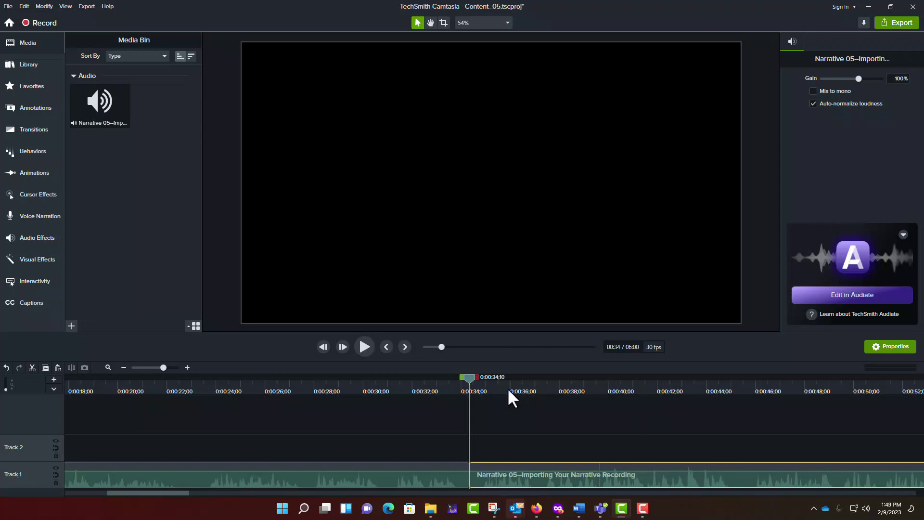
pyautogui.moveTo(473, 377); pyautogui.dragTo(645, 384)
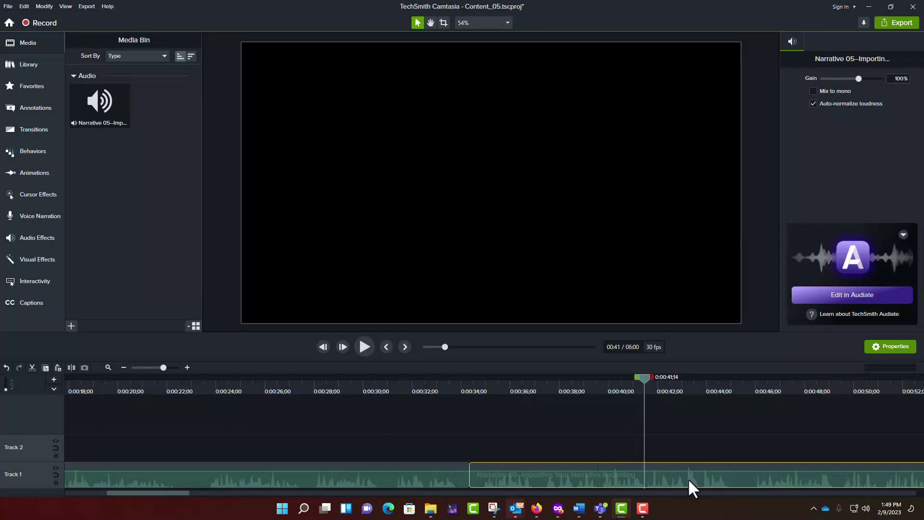
pyautogui.click(33, 367)
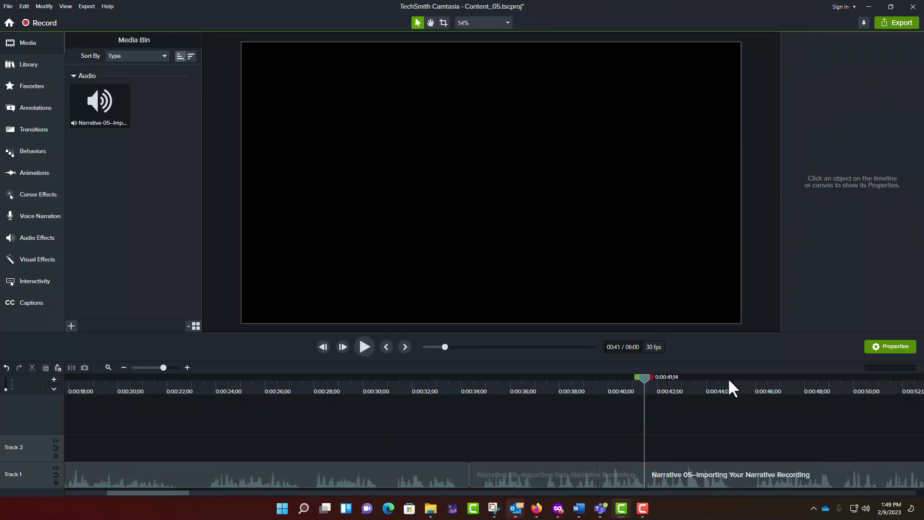
pyautogui.click(592, 474)
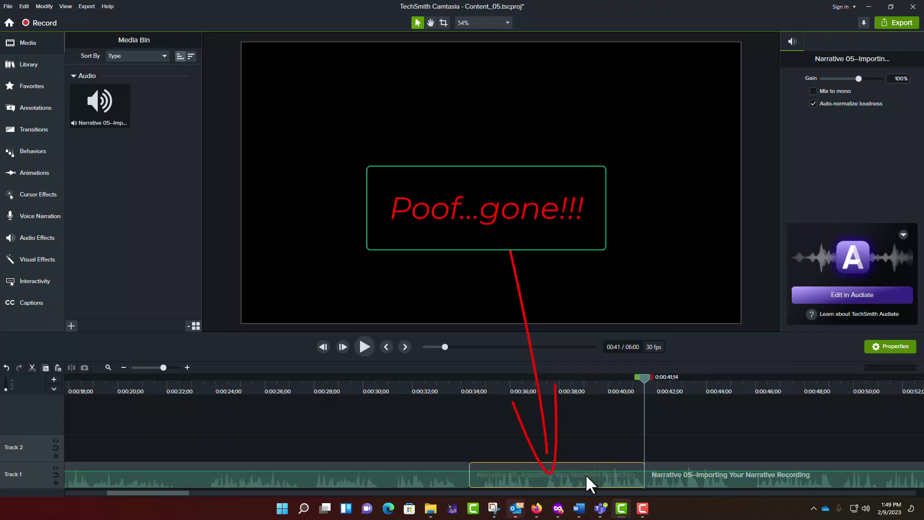
pyautogui.press('Delete')
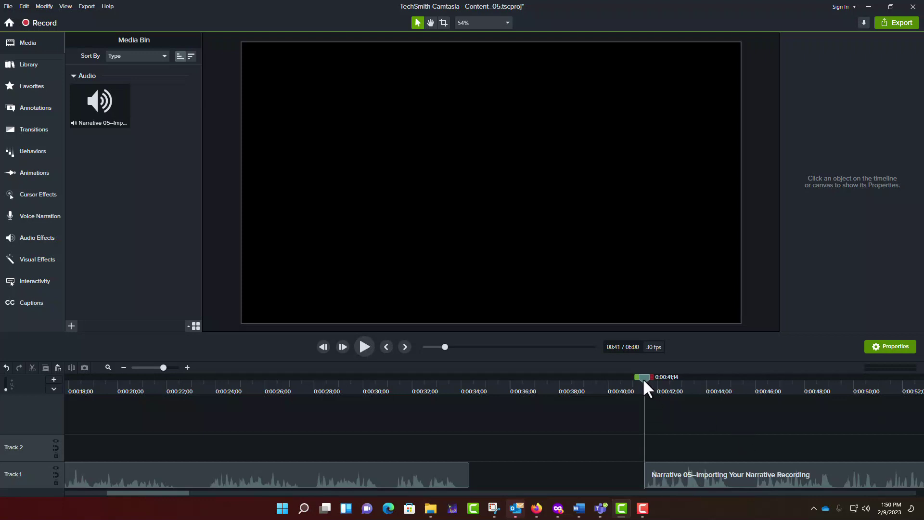
# Step: Isolate a short segment of the narration on Track 1 by splitting it at 0:00:22;11 and 0:00:23;22
pyautogui.moveTo(642, 377); pyautogui.dragTo(175, 422)
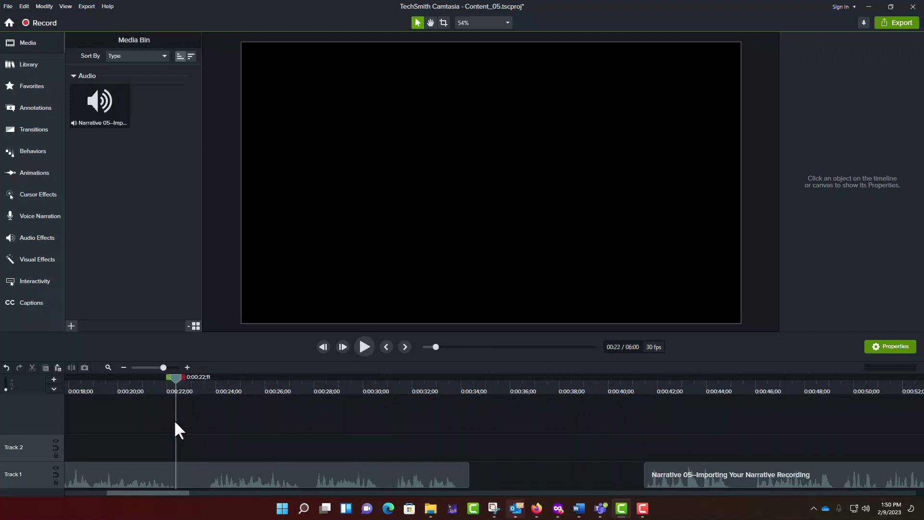
pyautogui.press('s')
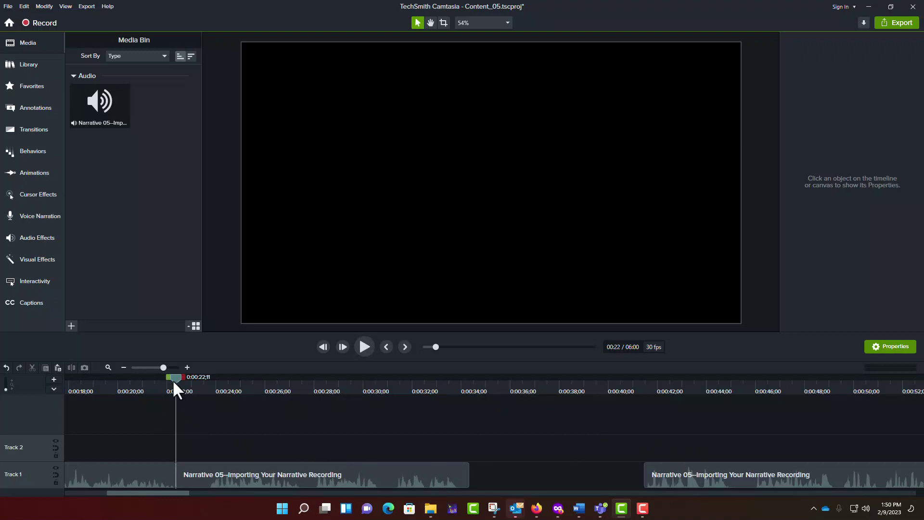
pyautogui.moveTo(175, 380); pyautogui.dragTo(209, 383)
pyautogui.click(195, 474)
pyautogui.click(70, 367)
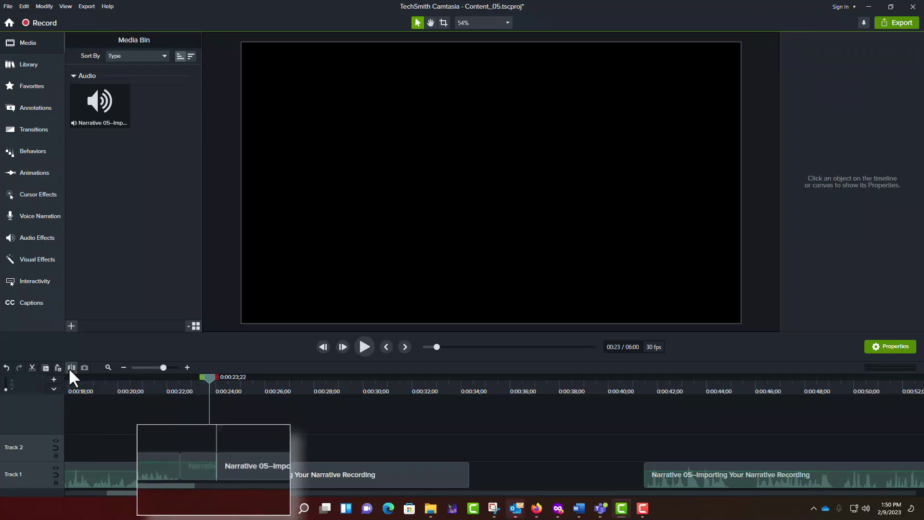
# Step: Silence the short isolated narration segment by lowering its audio level all the way down
pyautogui.click(192, 479)
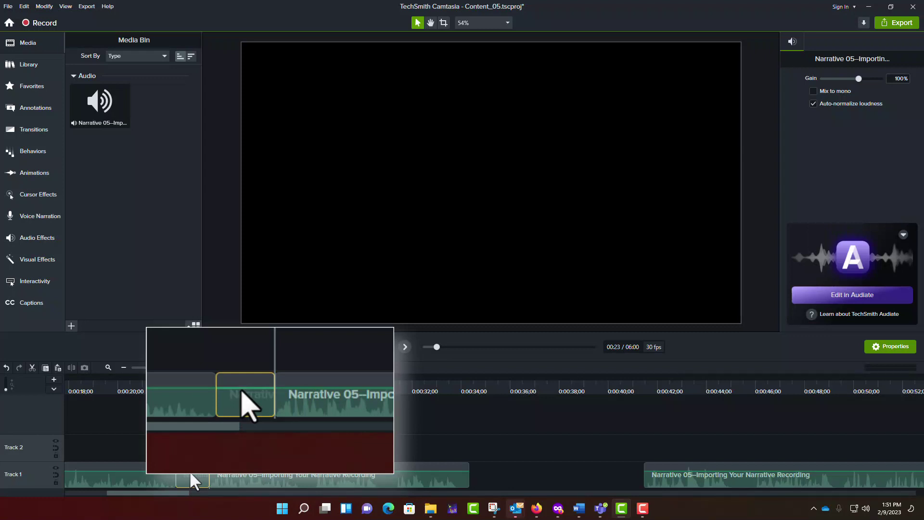
pyautogui.moveTo(189, 470); pyautogui.dragTo(187, 489)
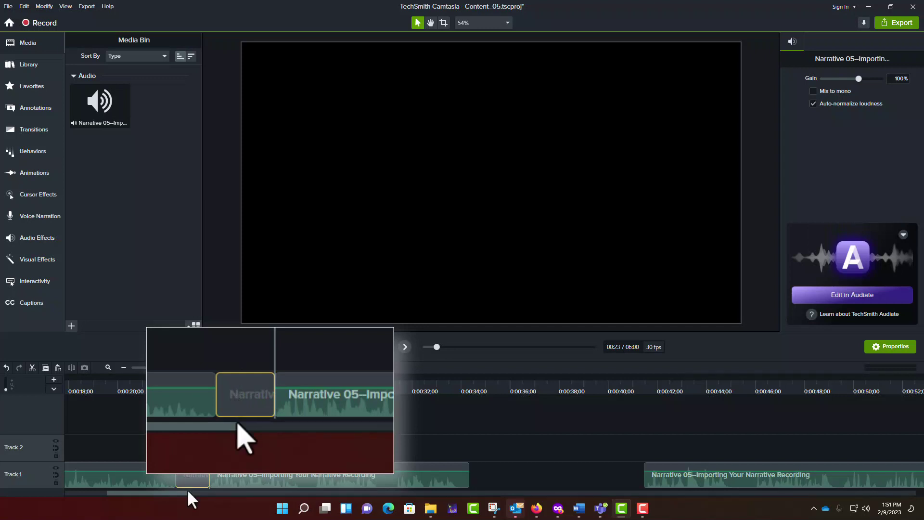